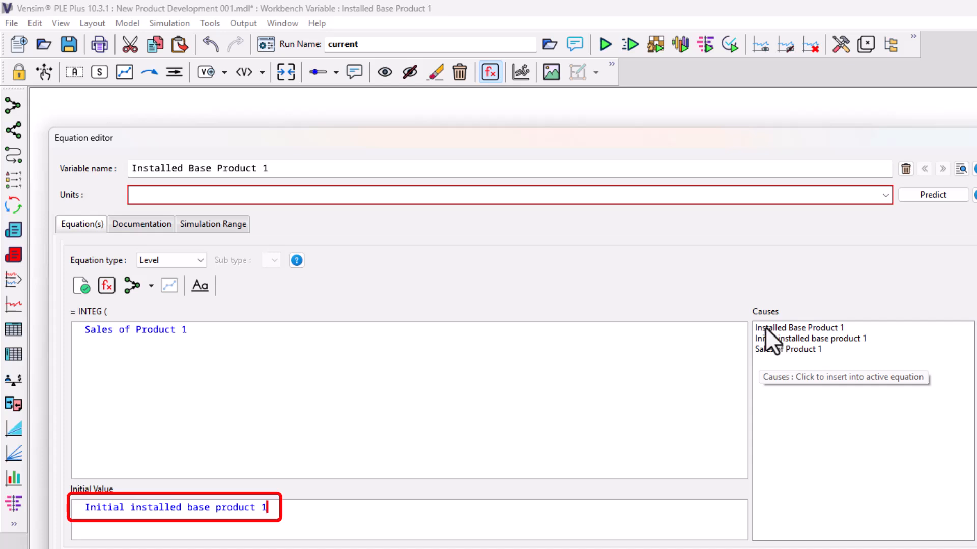
Step: Set the units of Installed Base Product 1 to Units and accept its equation
left_click(884, 195)
left_click(721, 193)
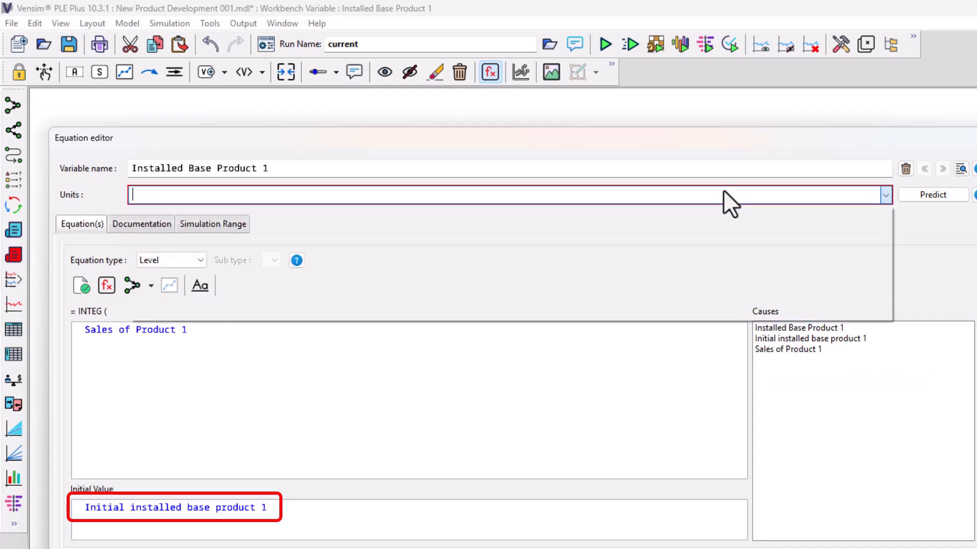
type("unit")
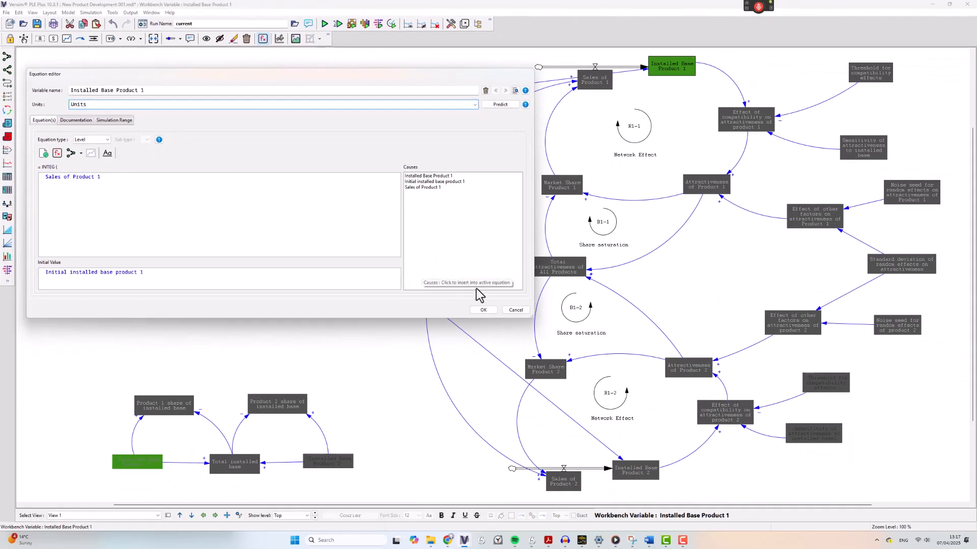
left_click(486, 310)
Step: Define Sales of Product 1 in Units/Year with the equation Total Demand * Market Share Product 1
left_click(591, 84)
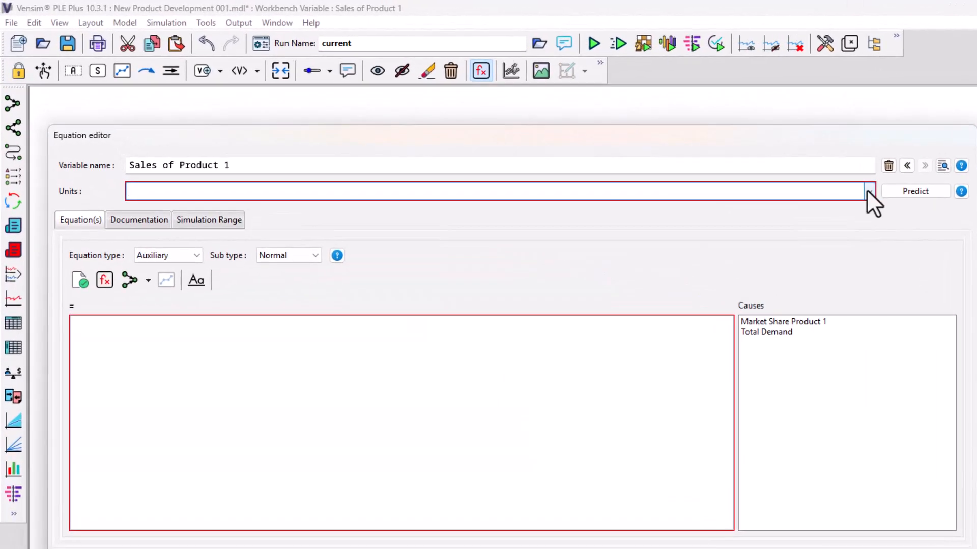
left_click(868, 192)
left_click(814, 192)
type("Units/Year")
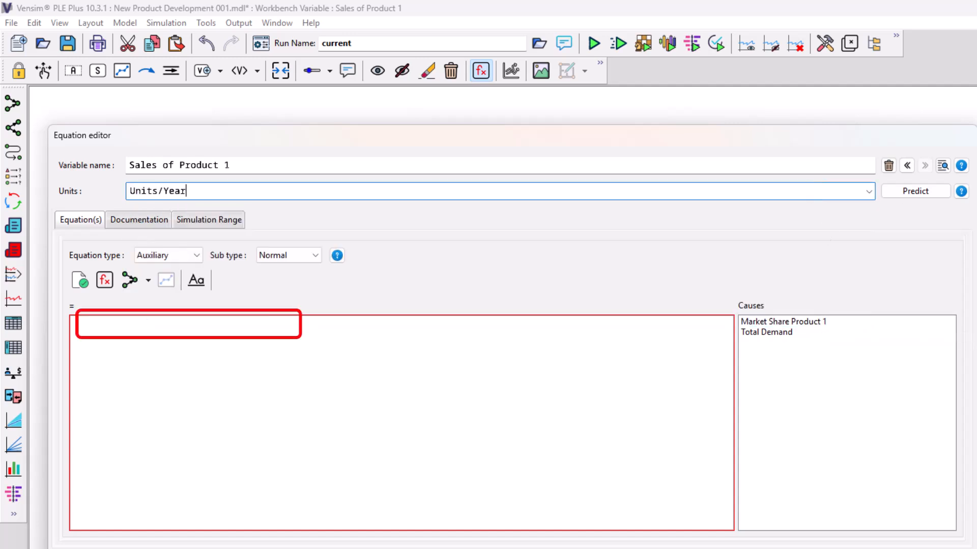
left_click(771, 334)
type("*")
left_click(774, 324)
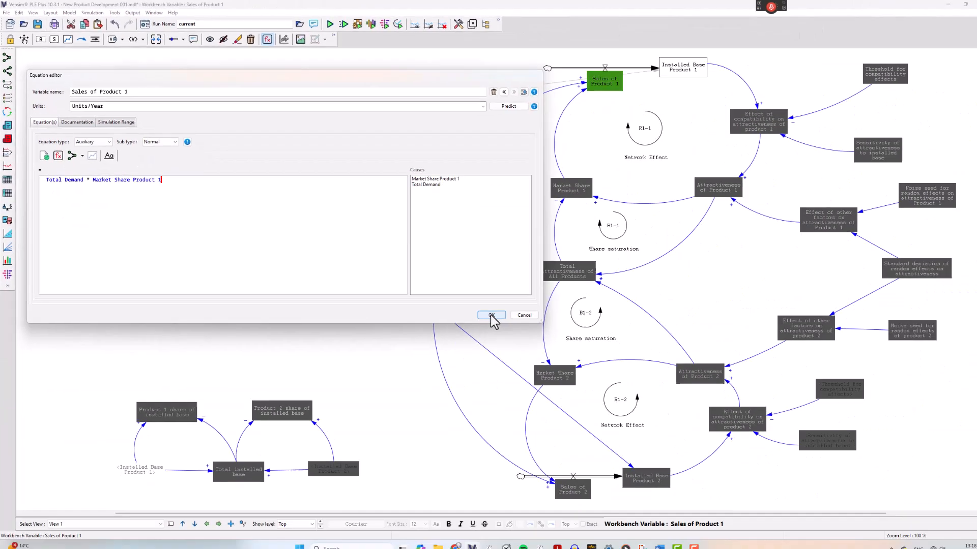
left_click(490, 316)
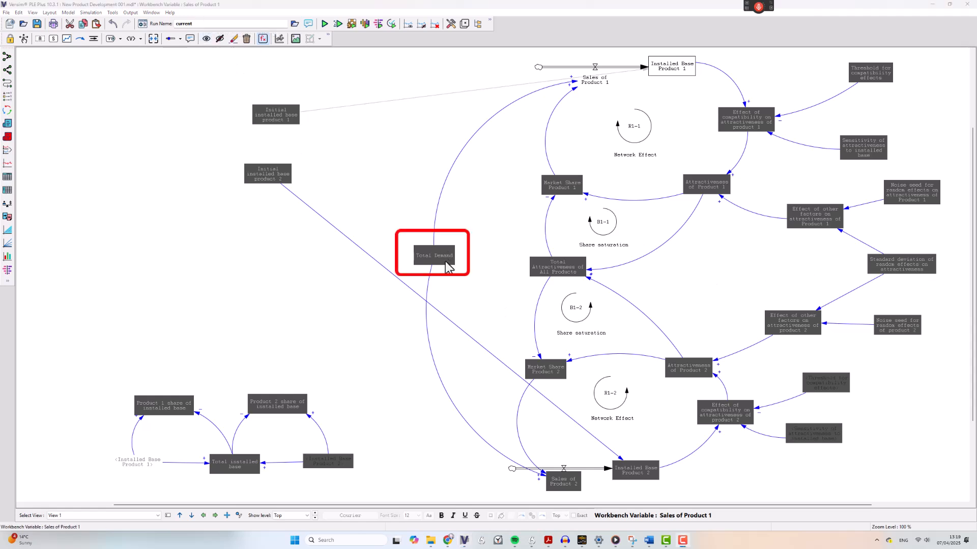
Step: Define Total Demand as a constant of 1000000 with units Units/Year
left_click(446, 265)
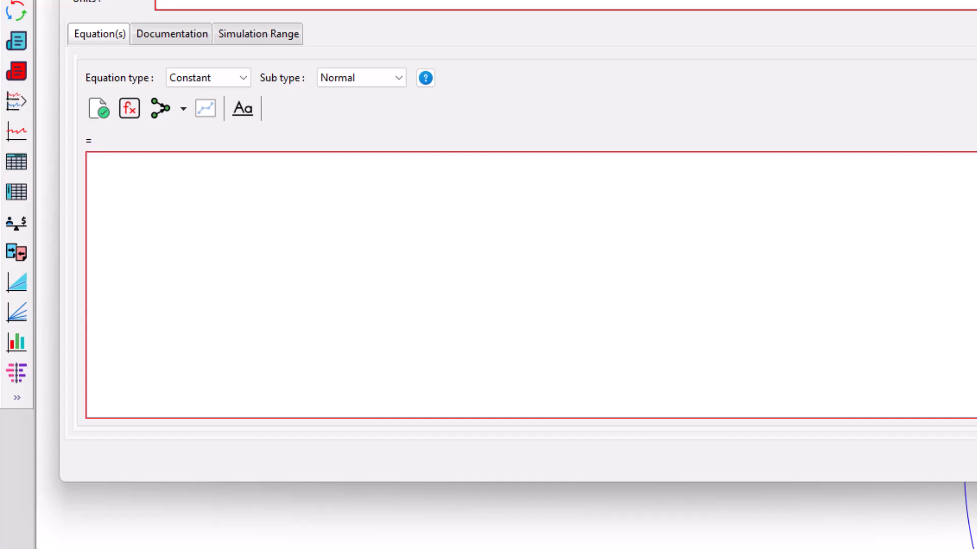
left_click(218, 142)
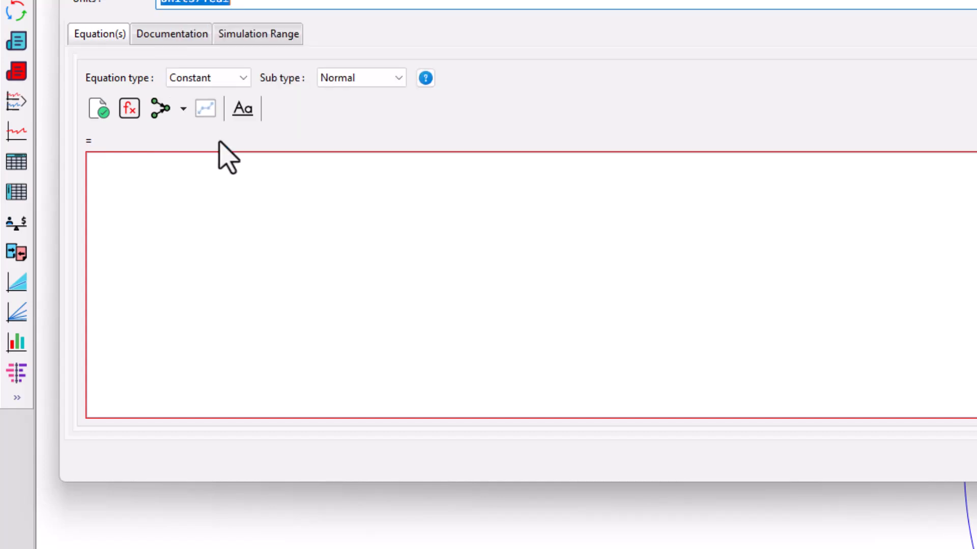
left_click(252, 167)
type("1000000")
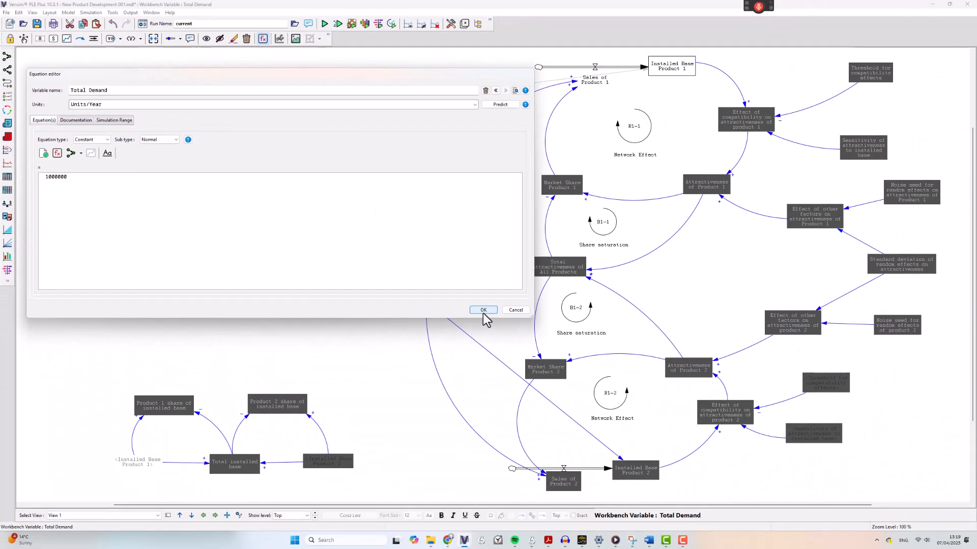
left_click(483, 310)
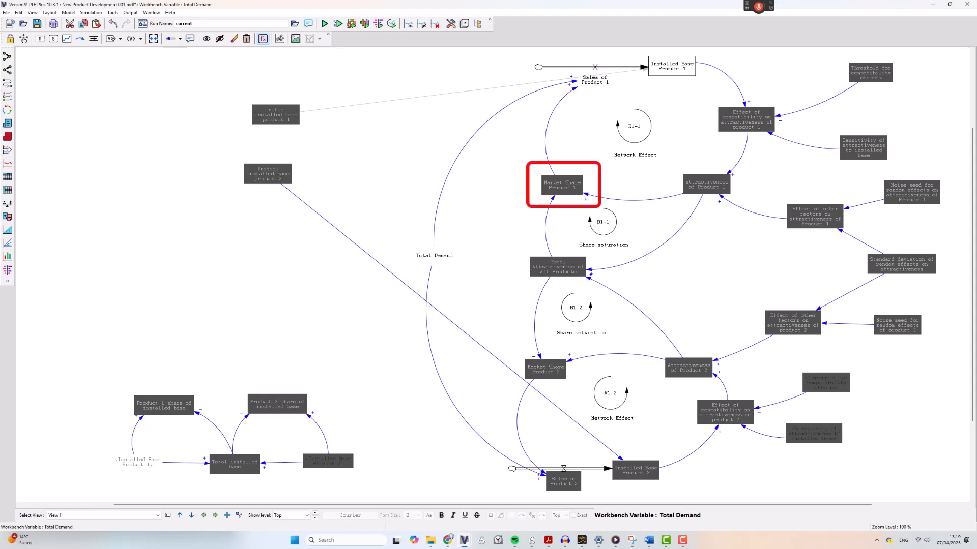
Step: Define Market Share Product 1 in Dmnl as Attractiveness of Product 1 / Total Attractiveness of All Products
left_click(551, 184)
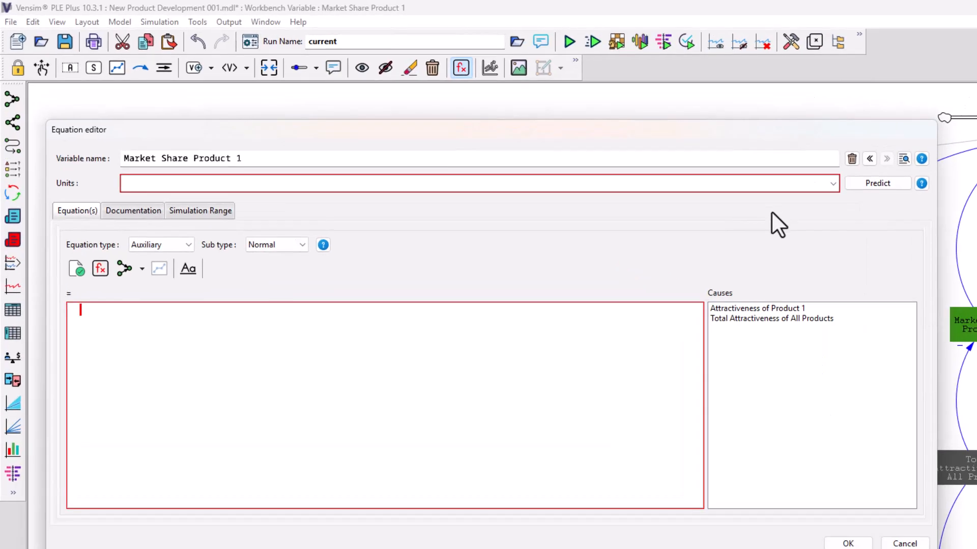
left_click(833, 184)
left_click(713, 210)
left_click(750, 309)
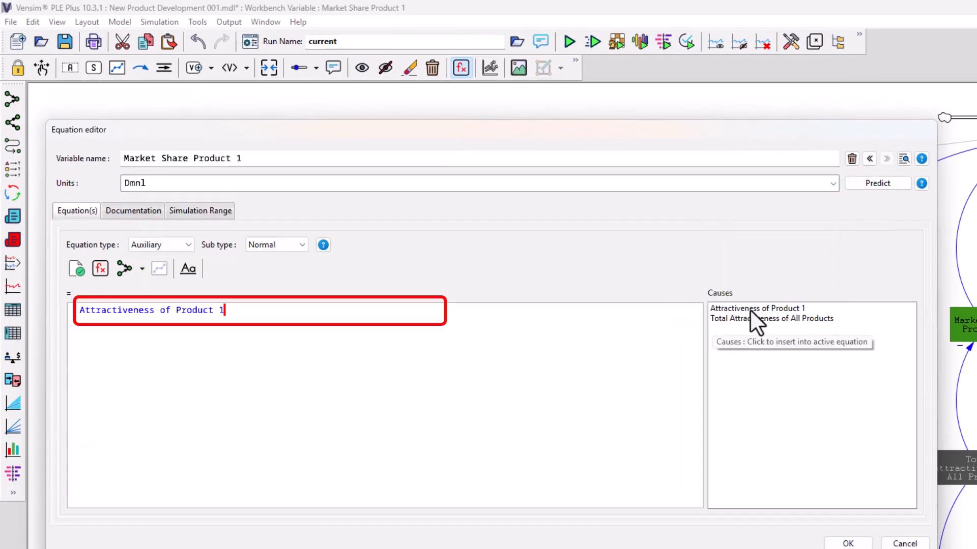
type("/")
left_click(758, 318)
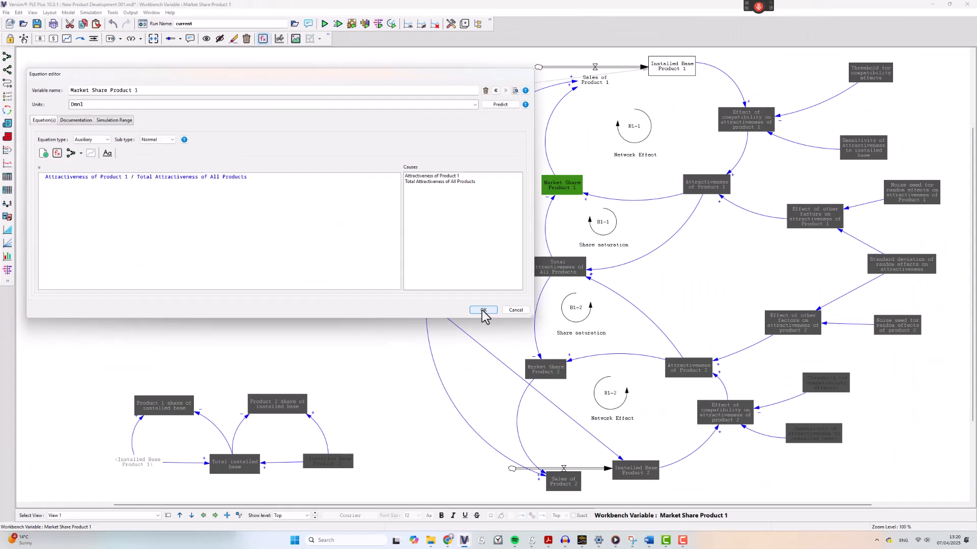
left_click(848, 543)
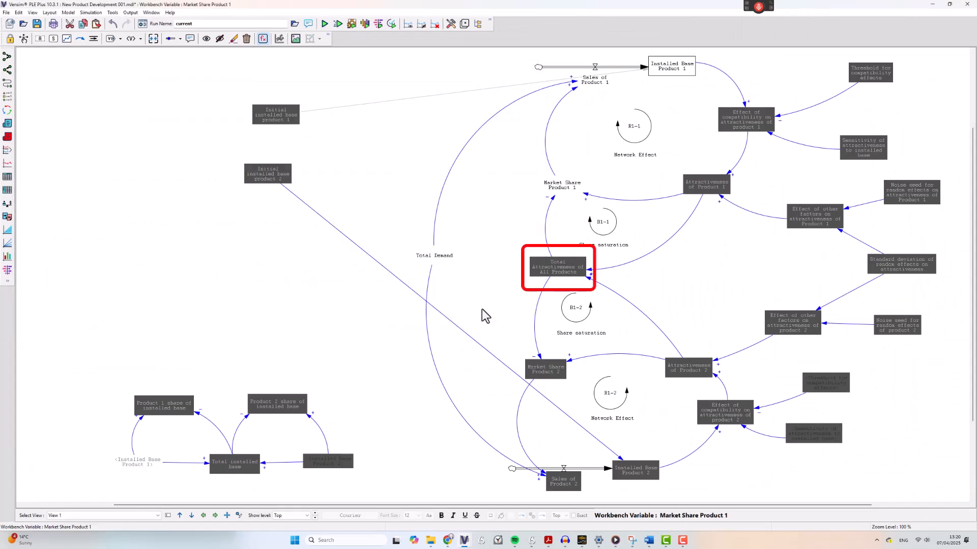
Step: Define Total Attractiveness of All Products in Dmnl as Attractiveness of Product 1 + Attractiveness of Product 2
left_click(553, 271)
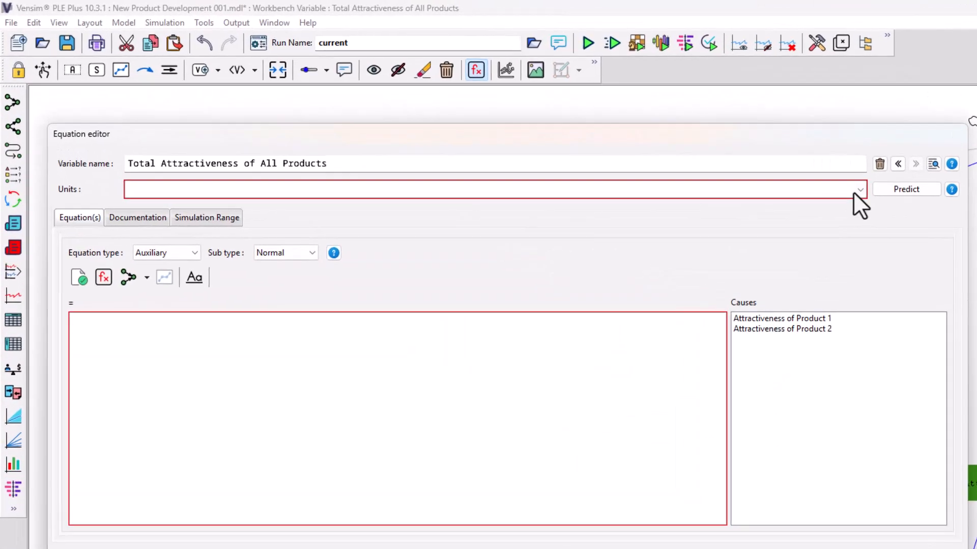
left_click(857, 189)
left_click(463, 219)
left_click(442, 341)
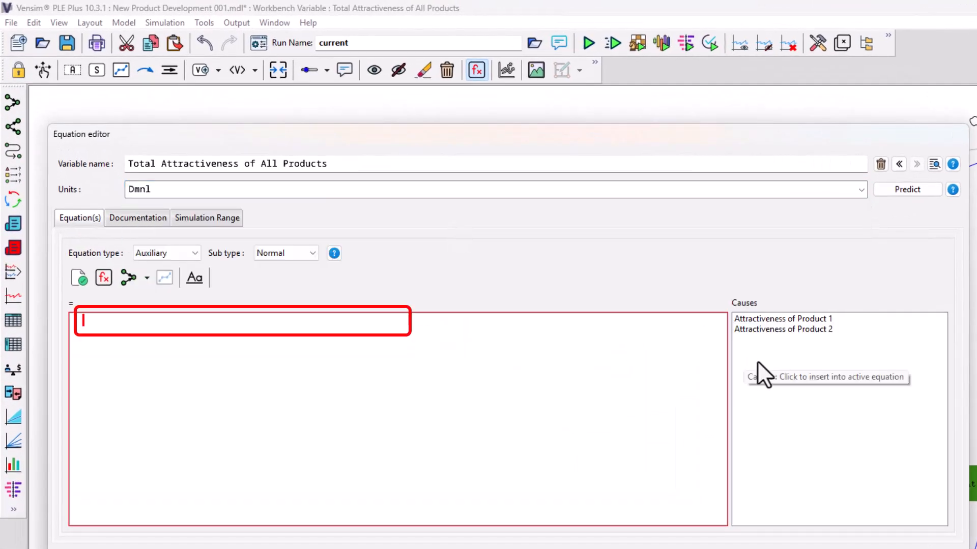
left_click(774, 322)
type("+")
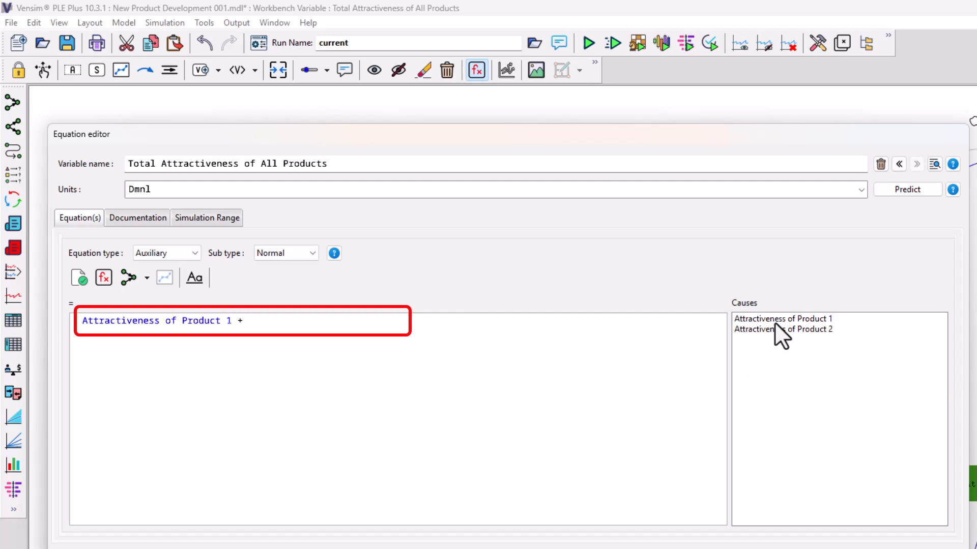
left_click(773, 328)
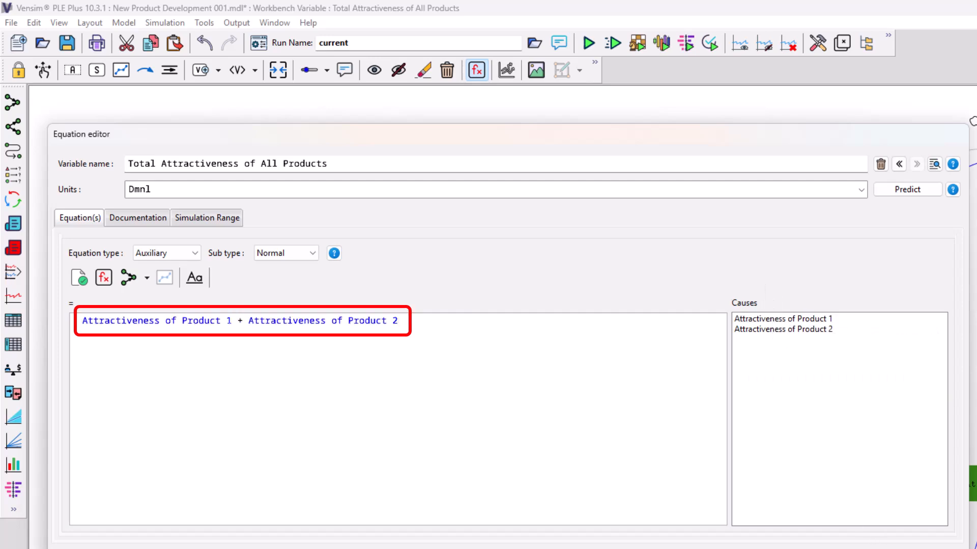
key("Return")
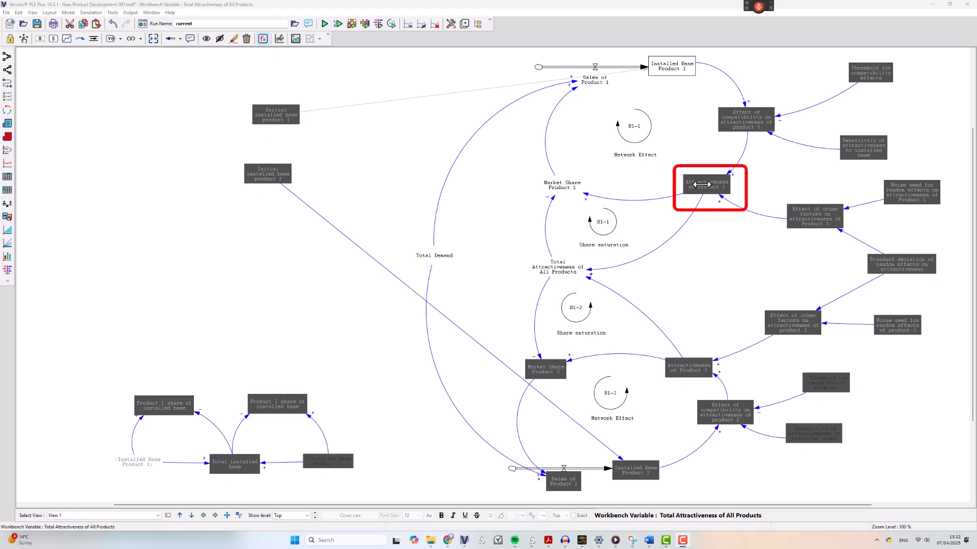
Step: Define Attractiveness of Product 1 in Dmnl as its compatibility effect multiplied by Effect of other factors on attractiveness of Product 1
left_click(708, 186)
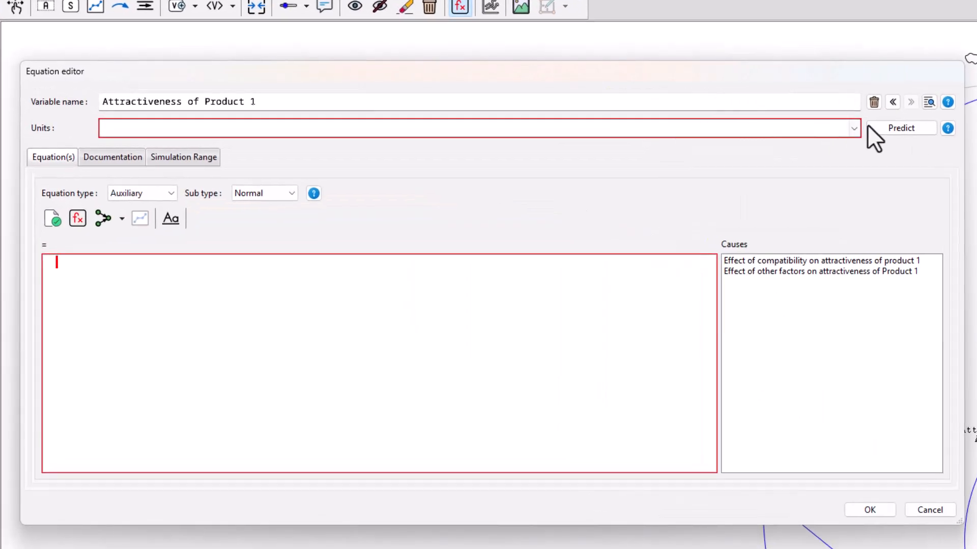
left_click(853, 128)
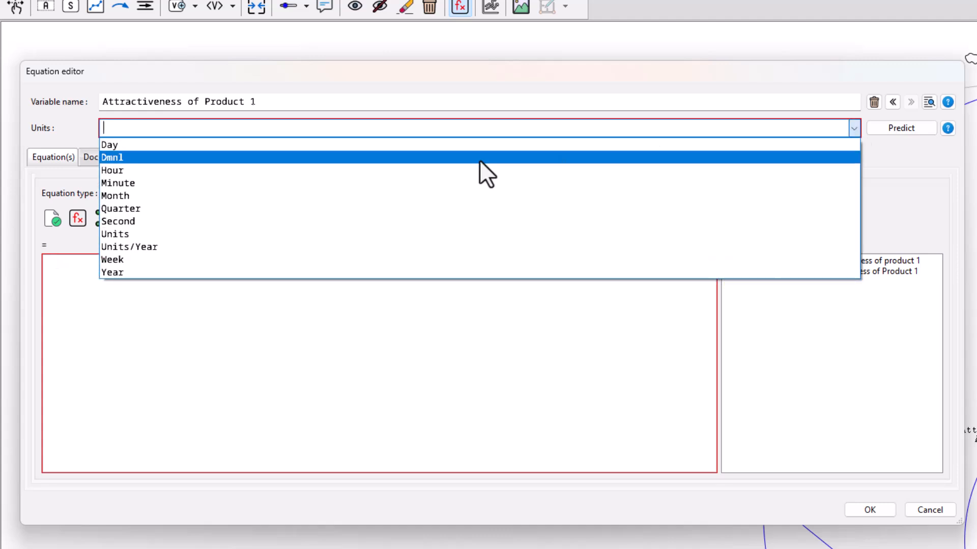
left_click(479, 160)
left_click(548, 276)
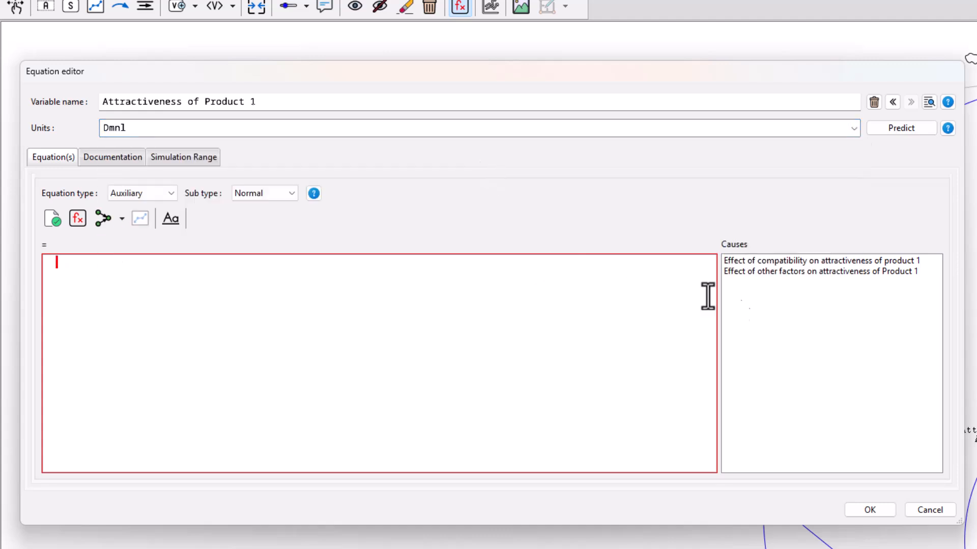
left_click(764, 262)
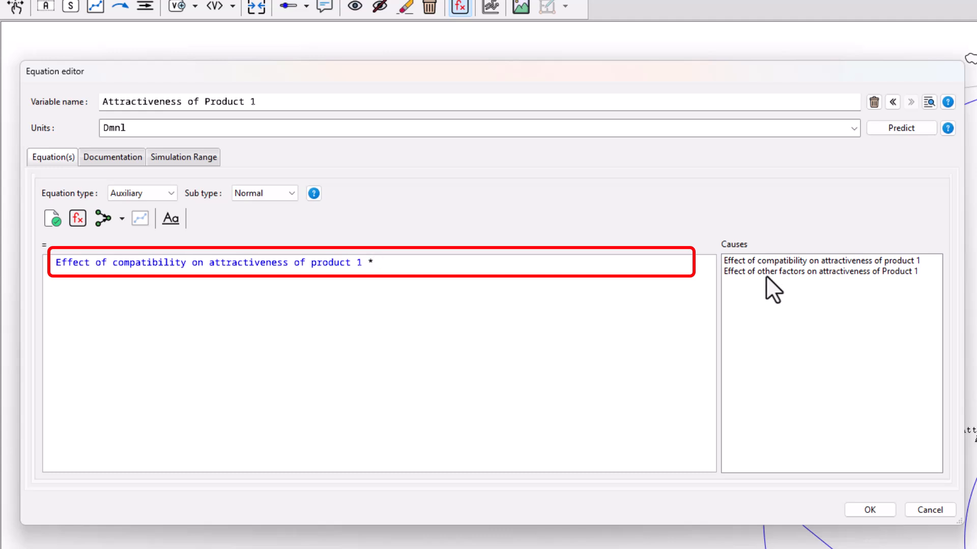
left_click(769, 273)
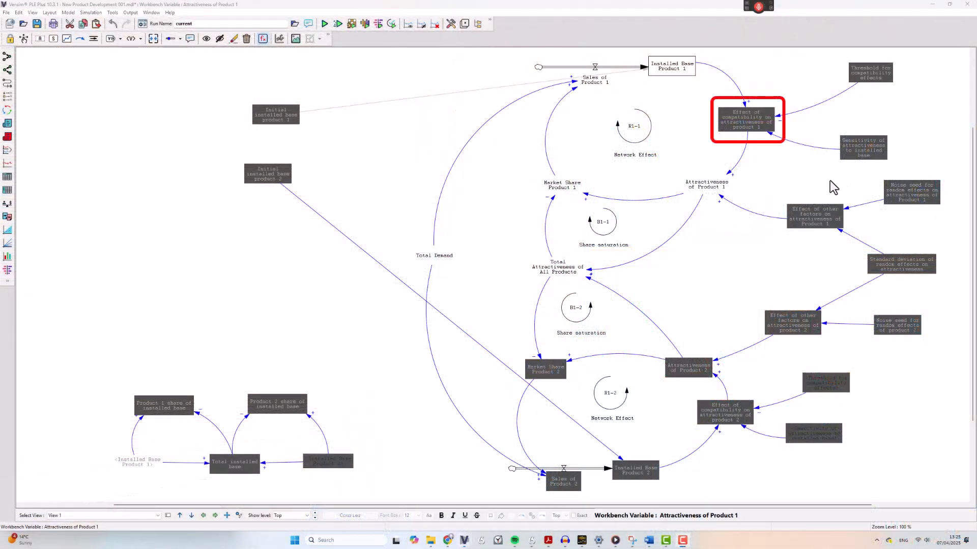
Step: Set Effect of compatibility on attractiveness of product 1 to Dmnl units and insert the EXP function in its equation
left_click(744, 118)
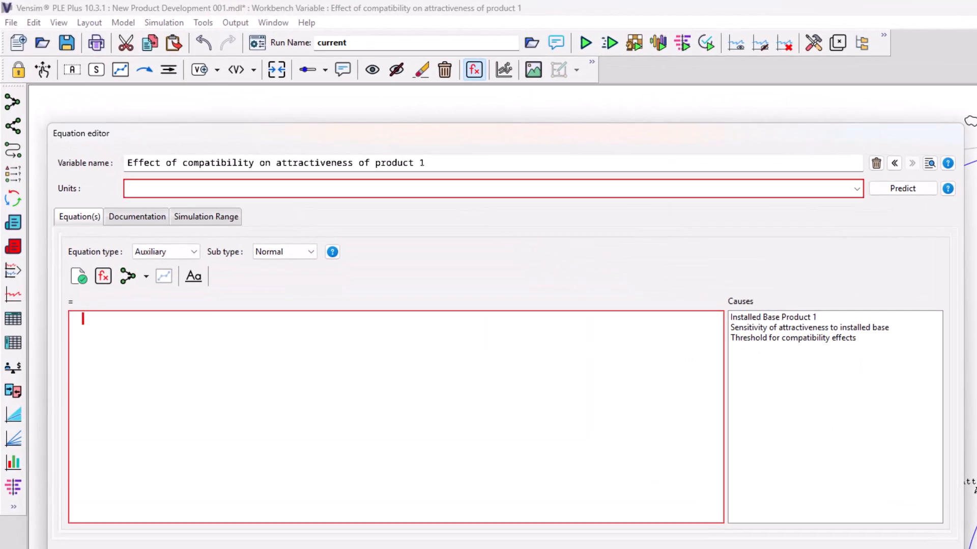
type("Dmnl")
left_click(105, 279)
left_click(636, 495)
left_click(636, 495)
double_click(381, 380)
Step: Fill the EXP argument with Sensitivity of attractiveness to installed base * (Installed Base Product 1 / Threshold for compatibility effects) and accept the equation
double_click(124, 320)
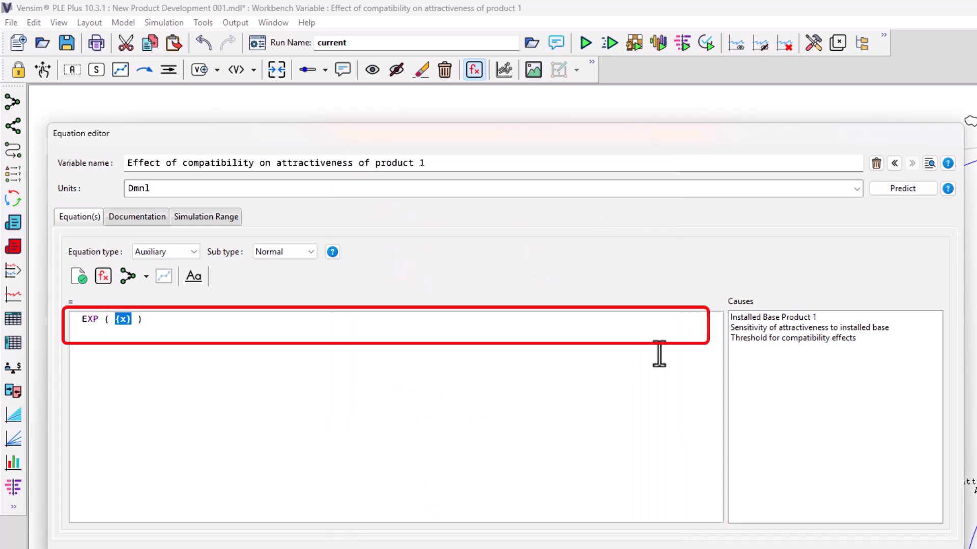
left_click(749, 327)
type("* ()")
left_click(749, 317)
type("/")
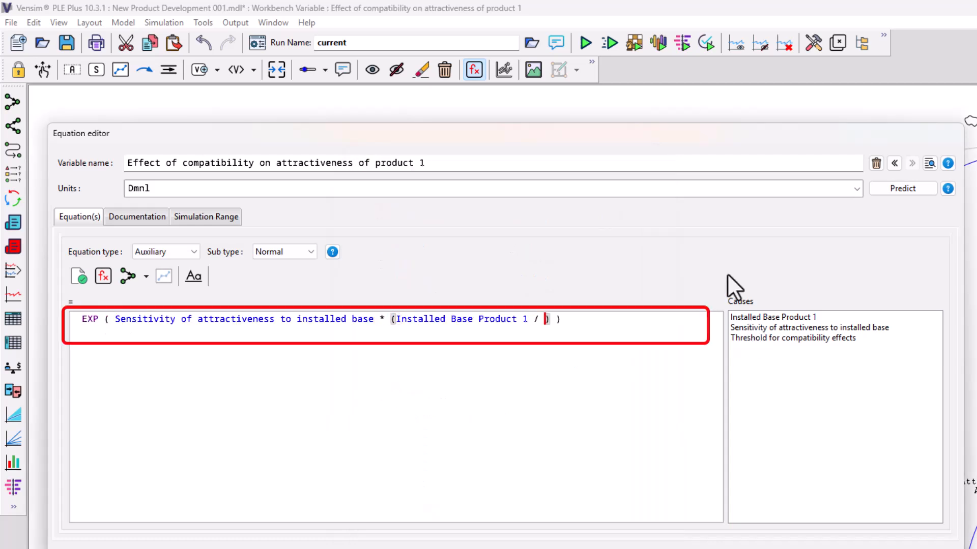
left_click(782, 339)
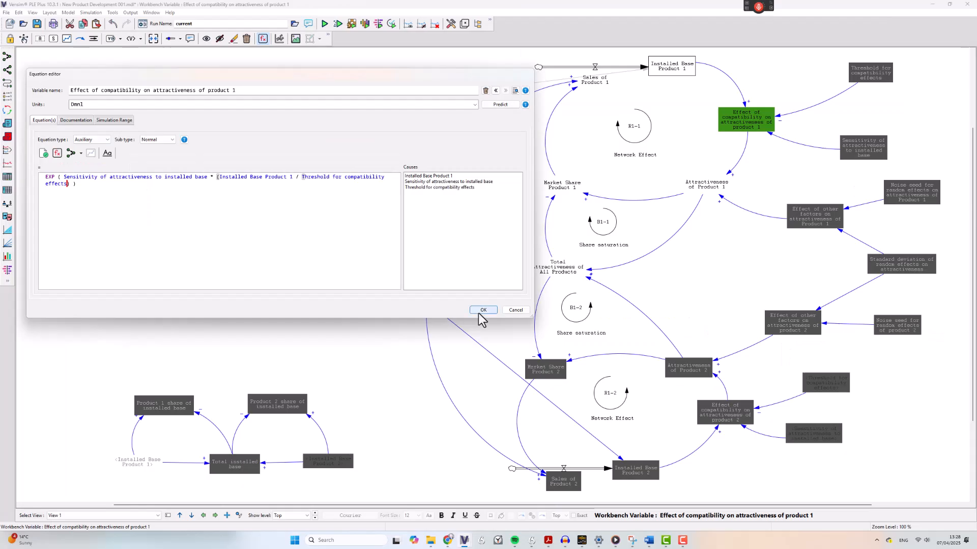
left_click(864, 548)
Step: Define Threshold for compatibility effects as a constant of 1000000 with units Units
left_click(869, 72)
left_click(475, 104)
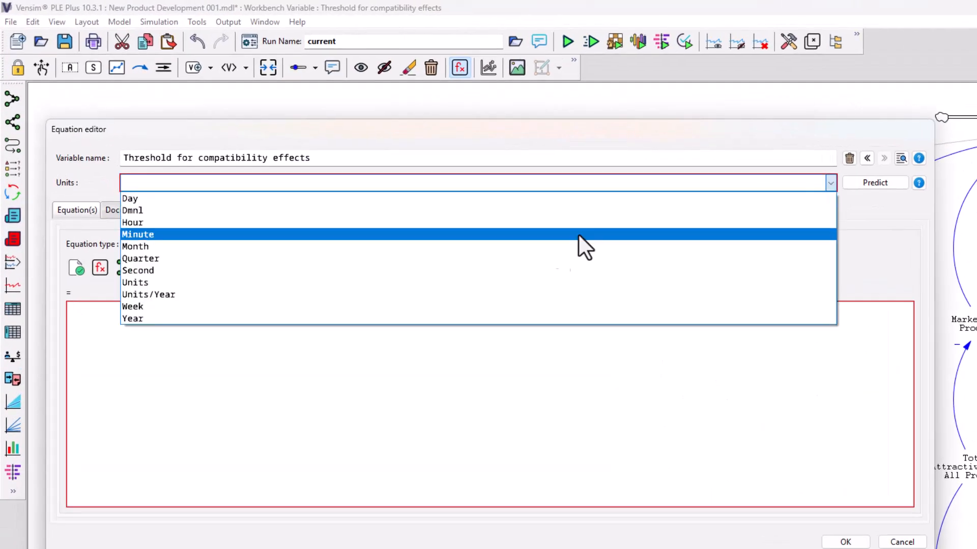
left_click(549, 282)
left_click(511, 312)
type("1000000")
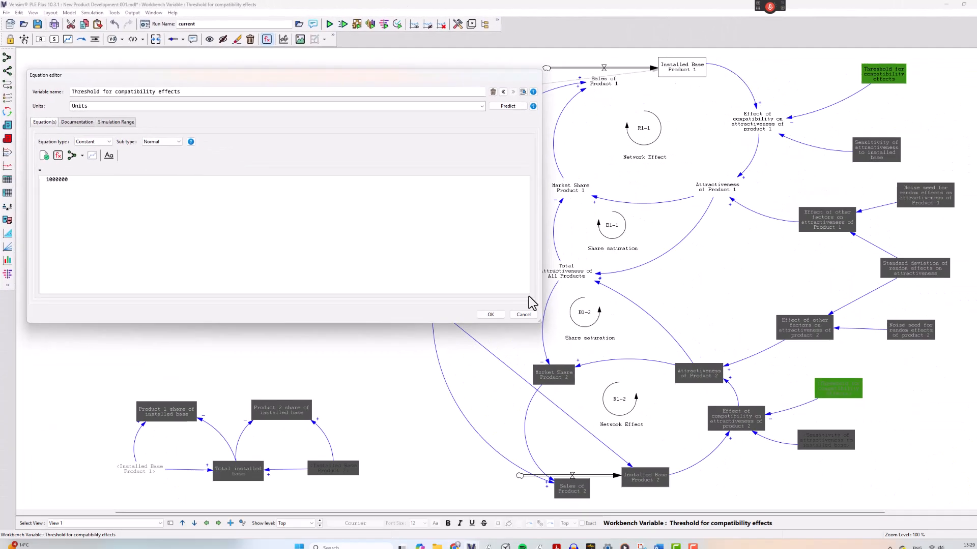
left_click(845, 543)
Step: Set the constant value of Sensitivity of attractiveness to installed base to 2
left_click(855, 150)
left_click(856, 149)
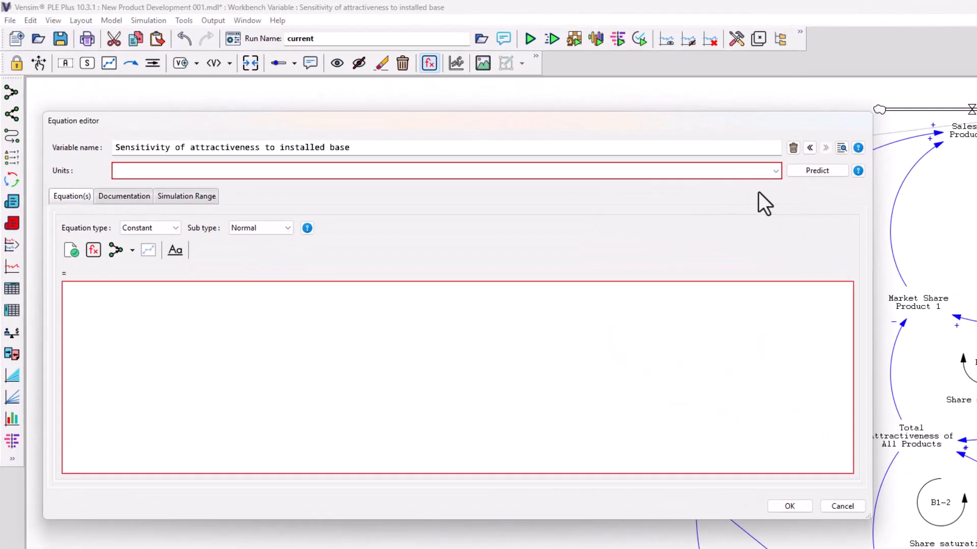
type("2")
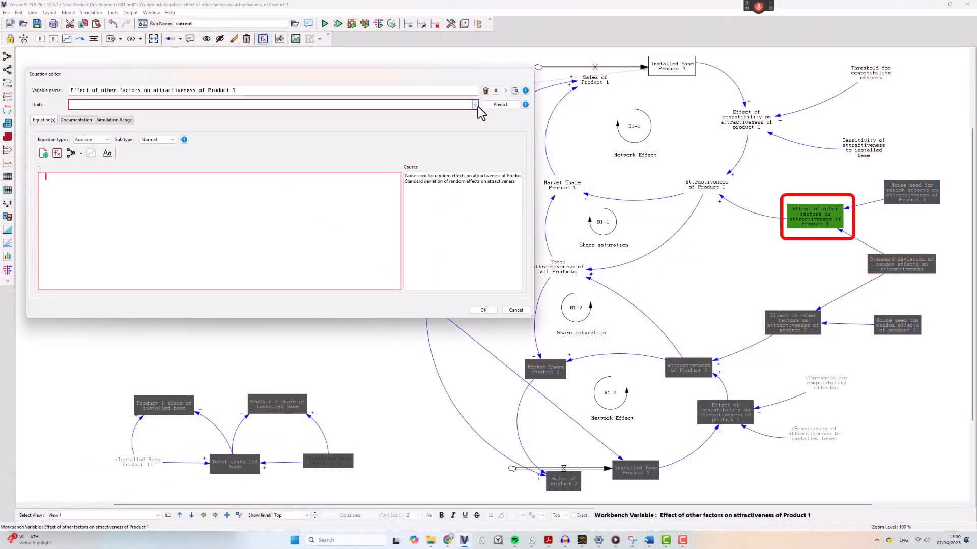
Step: Set Effect of other factors on attractiveness of Product 1 to Dmnl units and insert the RANDOM NORMAL function in its equation
left_click(476, 105)
left_click(57, 153)
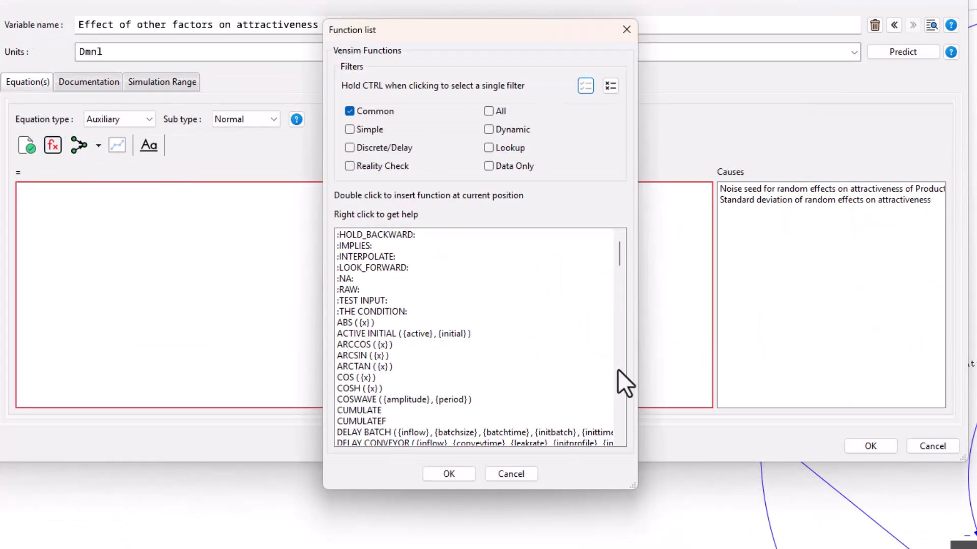
scroll(352, 269, "down", 20)
left_click(619, 440)
left_click(620, 439)
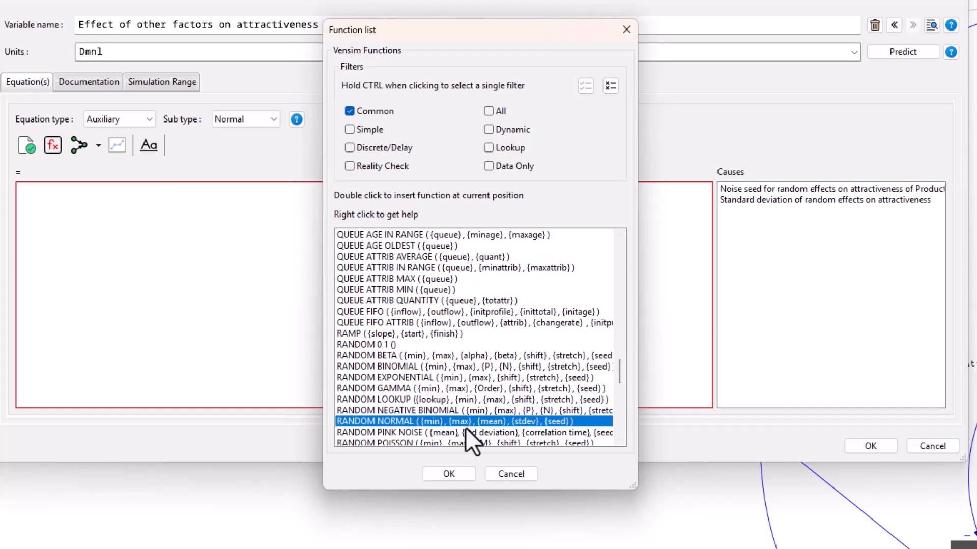
double_click(465, 423)
Step: Set the RANDOM NORMAL function's minimum to 0, maximum to 4 and mean to 1
double_click(151, 191)
type("0")
double_click(145, 190)
type("4")
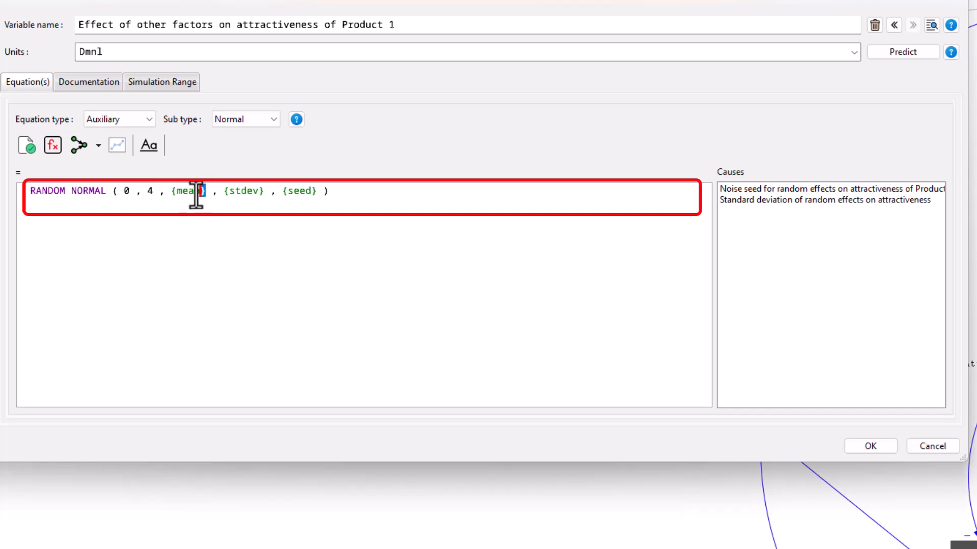
double_click(203, 191)
type("1")
Step: Use Standard deviation of random effects on attractiveness as the stdev and Noise seed for random effects on attractiveness of Product 1 as the seed
double_click(215, 191)
left_click(771, 198)
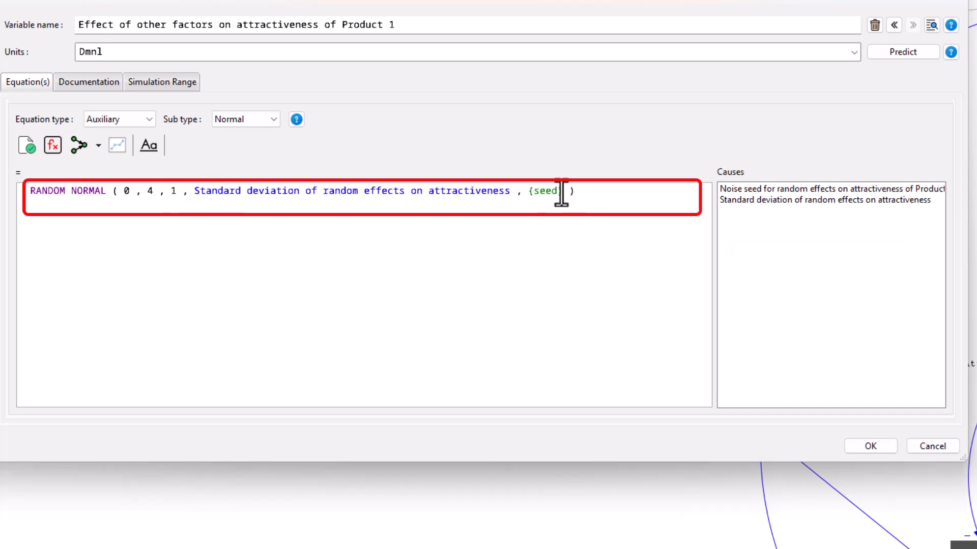
double_click(563, 191)
left_click(744, 188)
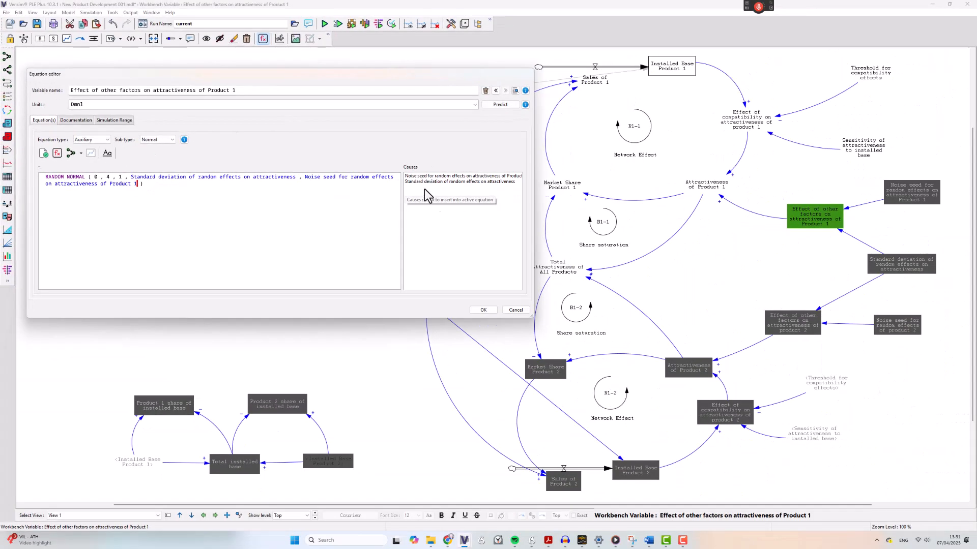
Step: Set Noise seed for random effects on attractiveness of Product 1 to Dmnl units with a constant value of 2000
left_click(871, 446)
left_click(911, 198)
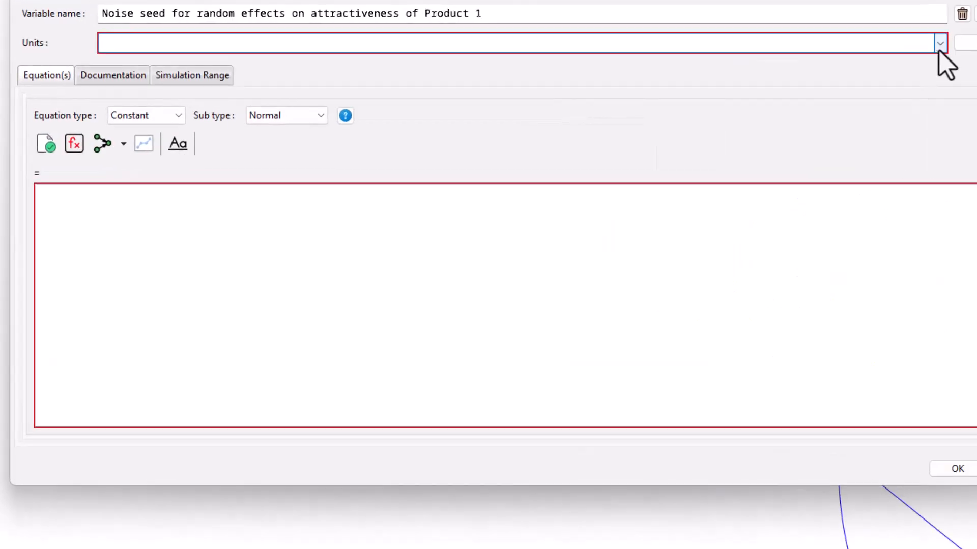
left_click(508, 101)
left_click(489, 118)
left_click(452, 193)
type("2000")
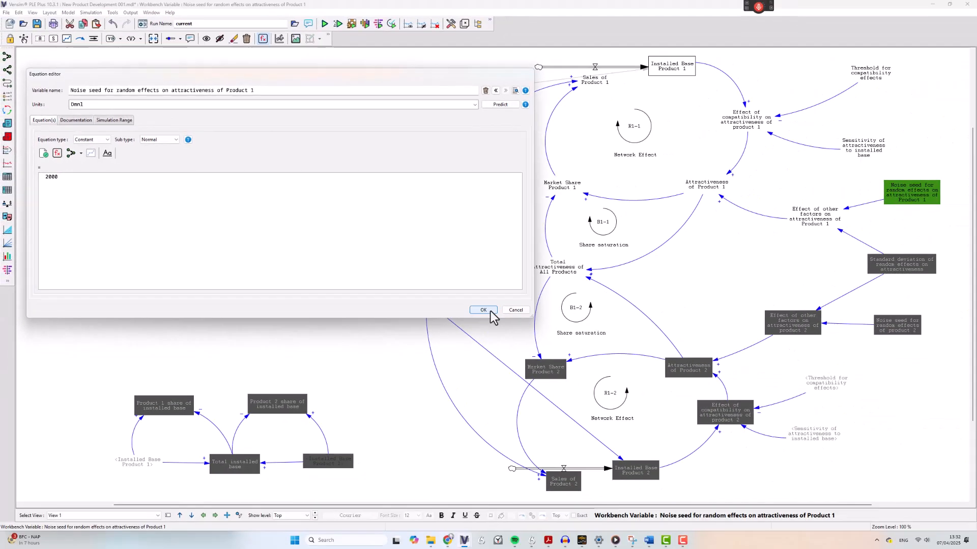
left_click(964, 472)
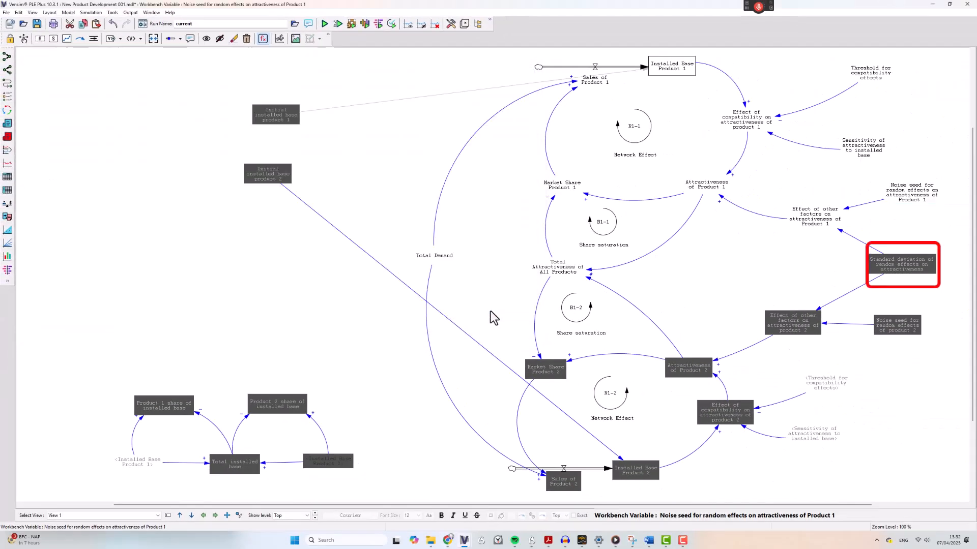
Step: Set Standard deviation of random effects on attractiveness to Dmnl units and insert the STEP function in its equation
left_click(888, 266)
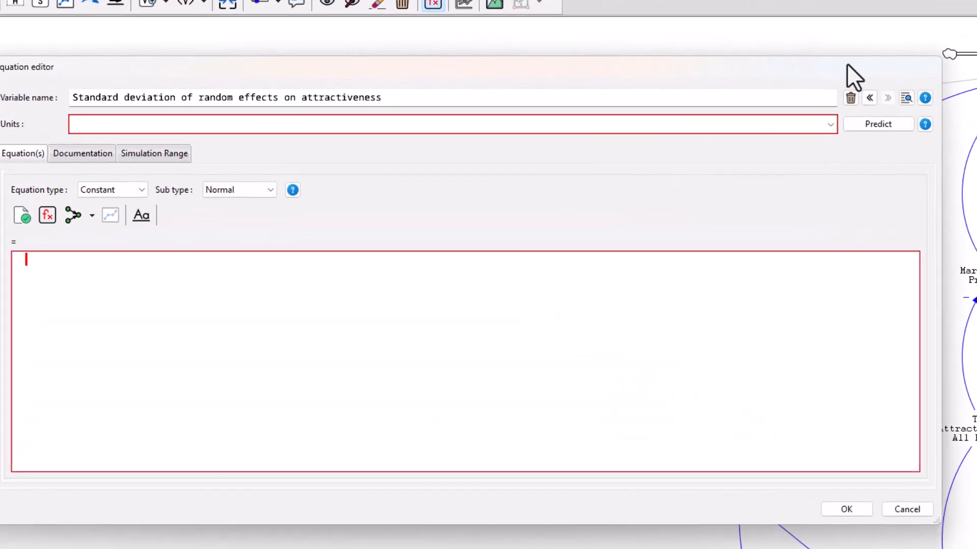
left_click(475, 105)
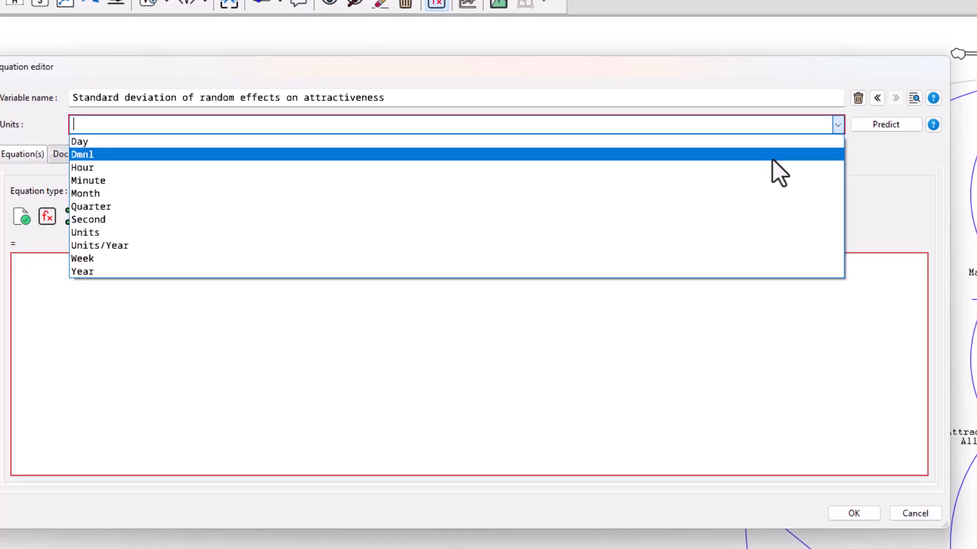
left_click(623, 153)
left_click(648, 261)
left_click(54, 220)
scroll(602, 469, "down", 20)
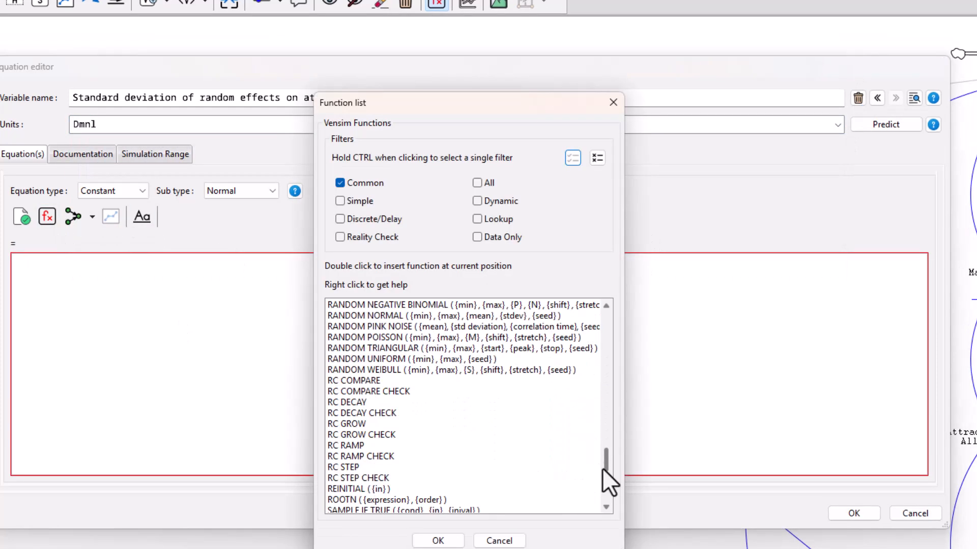
scroll(602, 468, "down", 5)
double_click(403, 445)
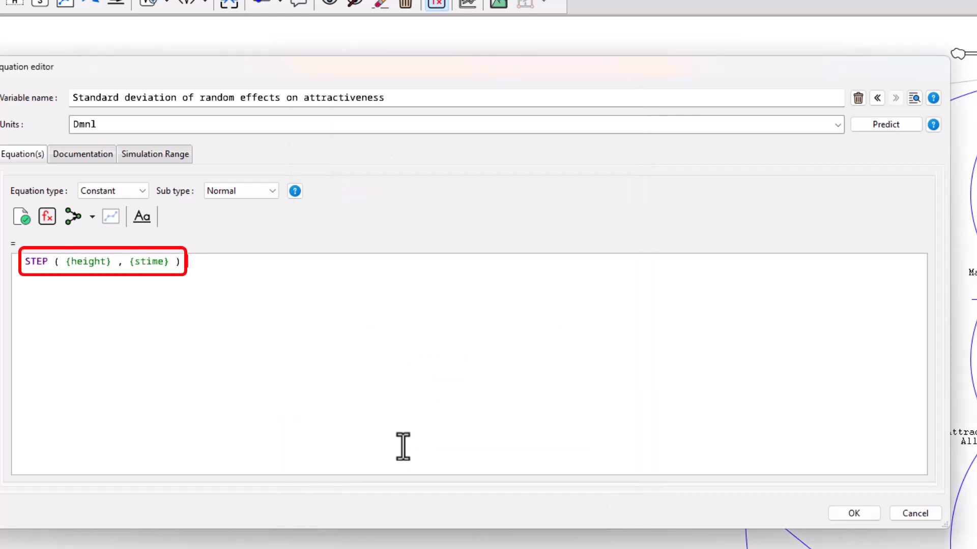
Step: Set the STEP function's height to 0.01 and its stime to 0
left_click_drag(112, 262, 61, 265)
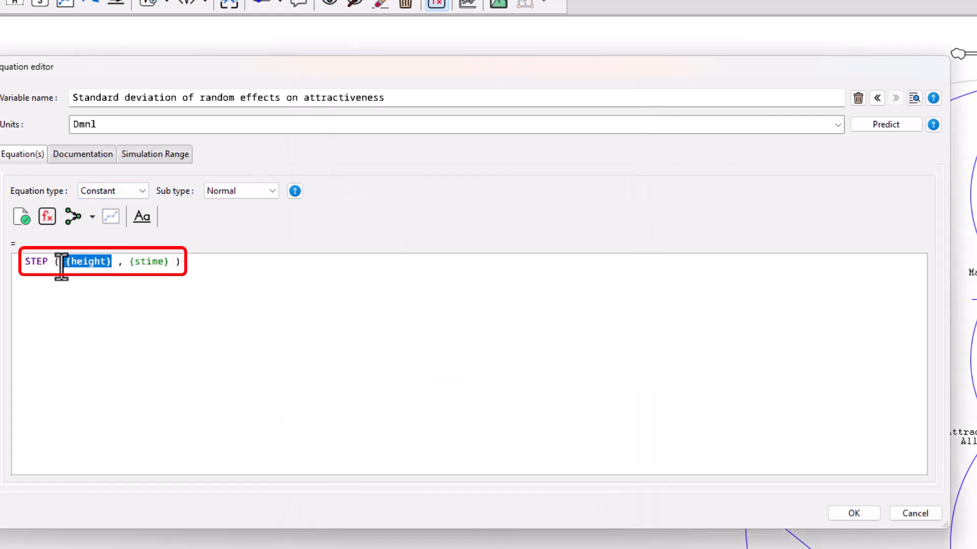
type("0.01")
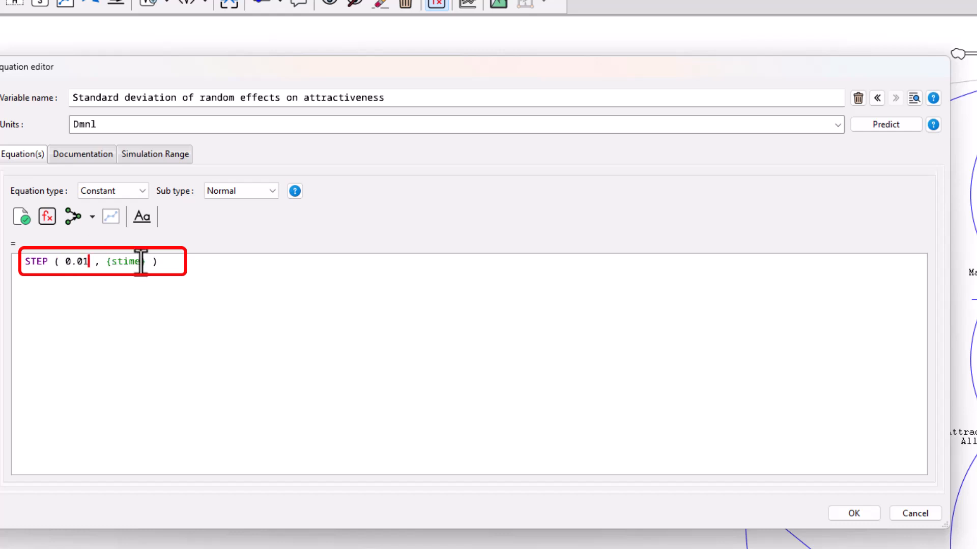
left_click_drag(146, 263, 100, 263)
type("0")
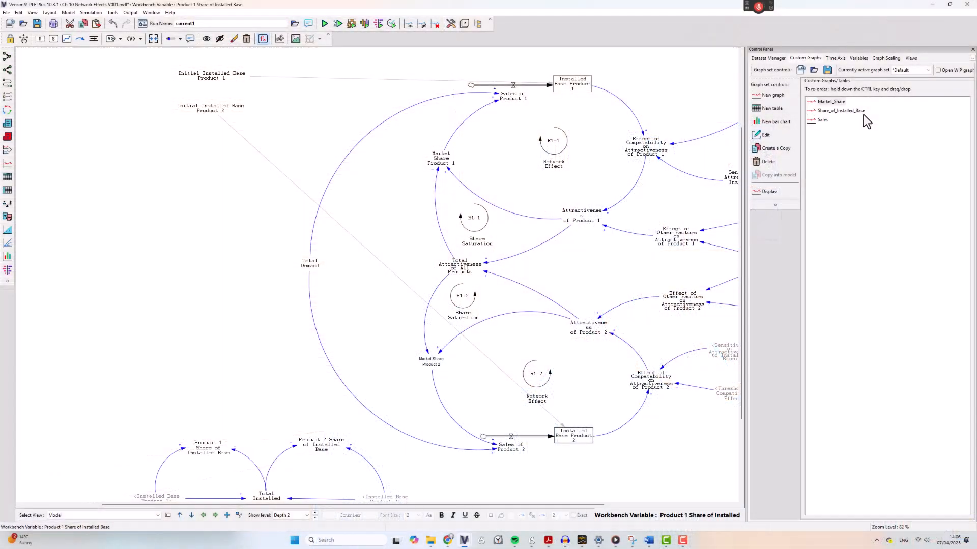
Step: Examine the definitions and previews of the Market_Share, Share_of_Installed_Base and Sales custom graphs without changing them
left_click(830, 101)
left_click(765, 135)
left_click_drag(350, 146, 251, 96)
left_click_drag(566, 292, 758, 412)
left_click(188, 402)
left_click(833, 112)
left_click(765, 135)
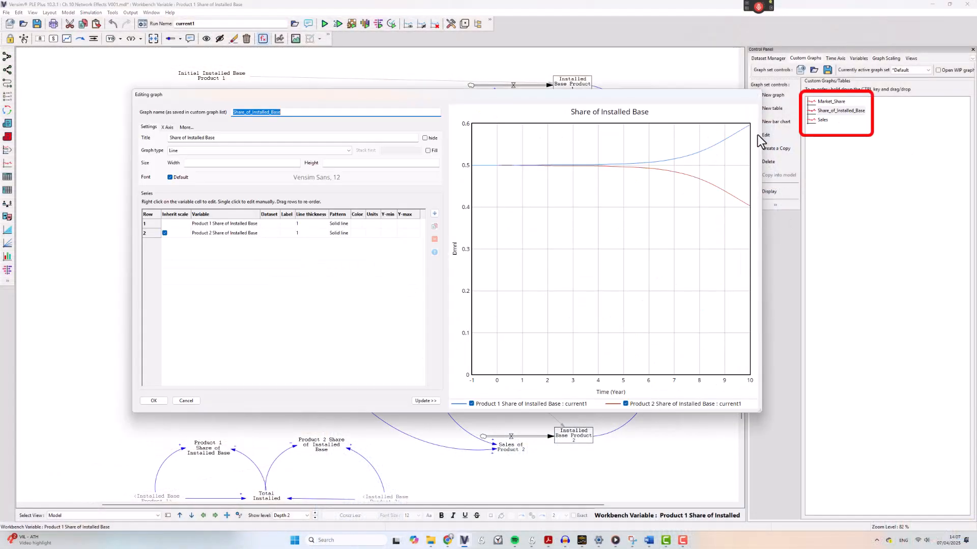
left_click(186, 402)
left_click(822, 119)
left_click(765, 135)
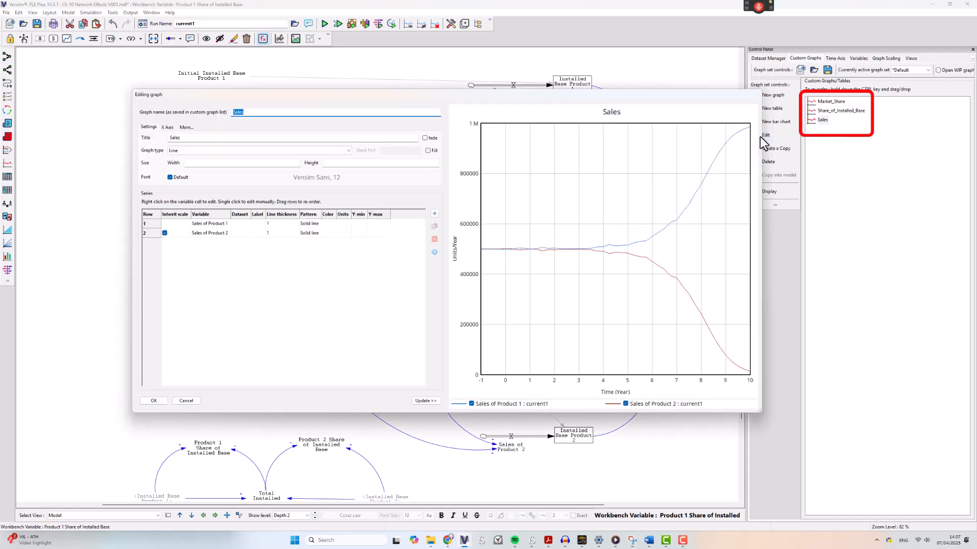
left_click(188, 402)
Step: Show the Control Panel view and start the simulation that reruns on each slider change, overwriting the current1 dataset
left_click(157, 516)
left_click(142, 529)
left_click(972, 49)
scroll(878, 289, "up", 1)
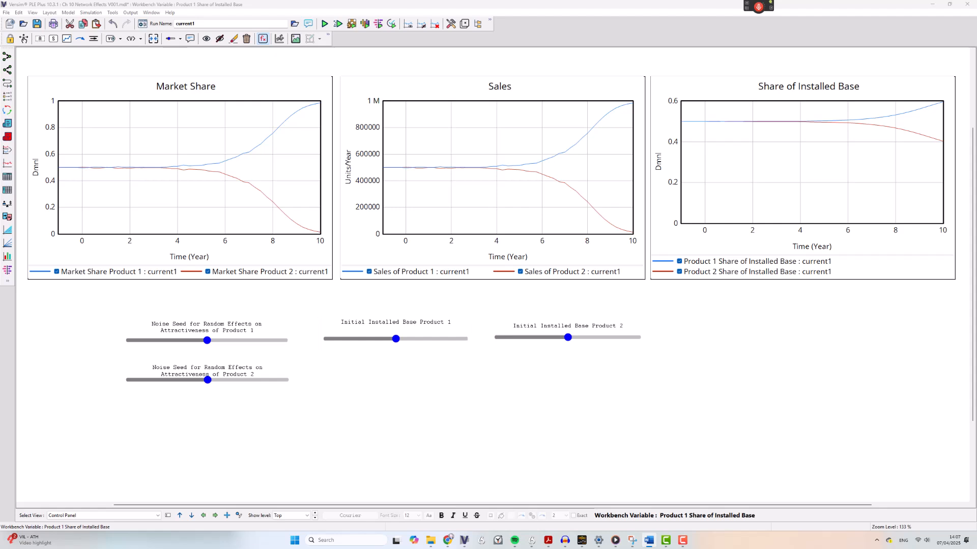
left_click(339, 26)
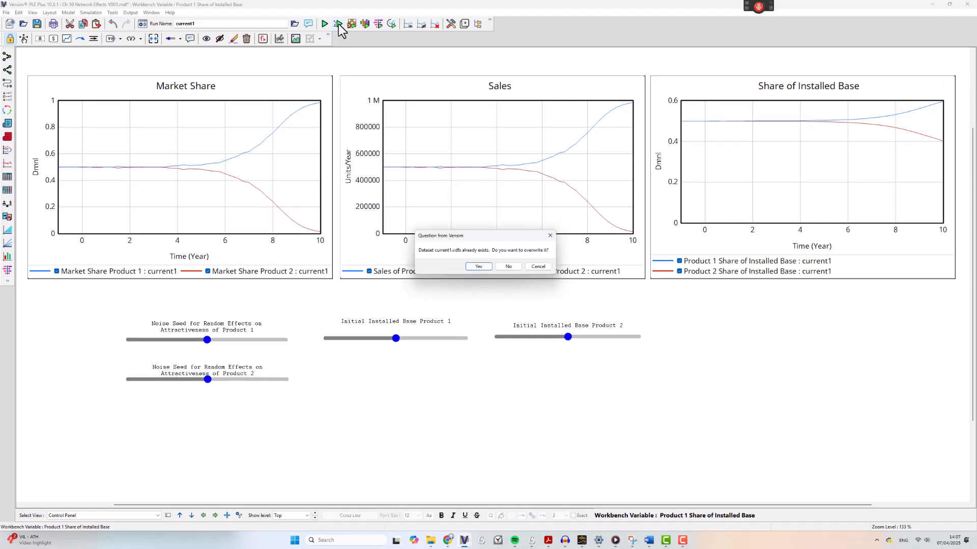
left_click(484, 265)
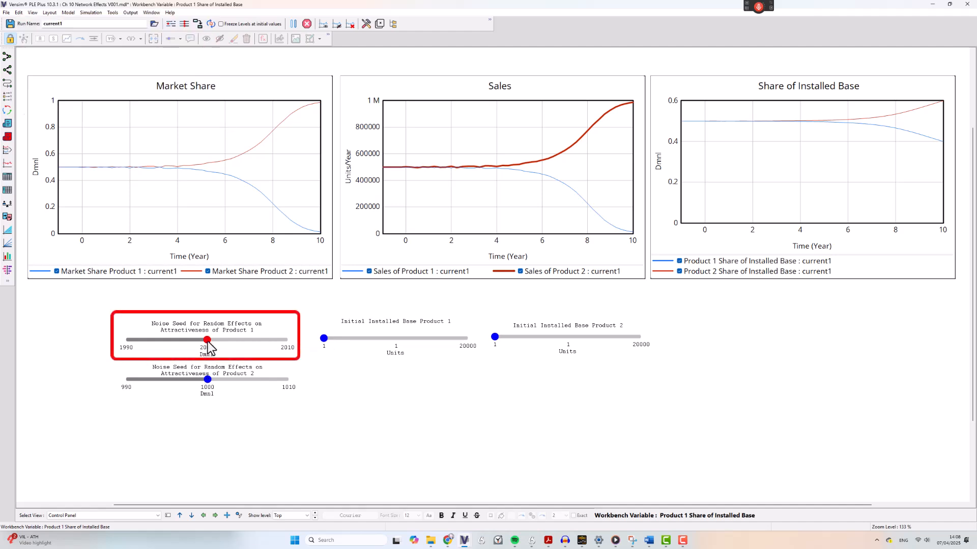
Step: Vary the noise seeds for random effects on attractiveness of Product 1 and Product 2 to compare the simulated market outcomes
key("Left")
key("Left")
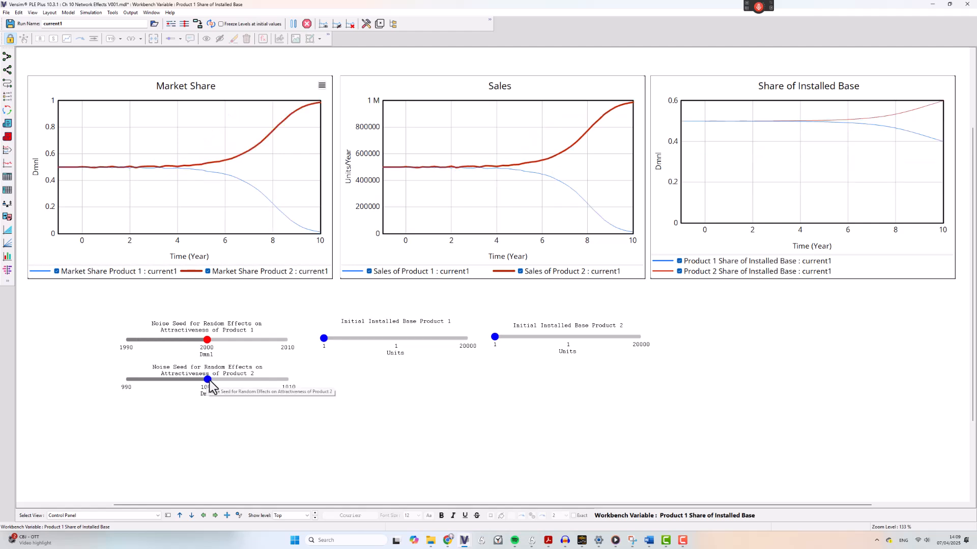
left_click_drag(207, 379, 142, 379)
key("Right")
key("Right")
key("Right")
key("Right")
key("Right")
key("Right")
key("Right")
key("Right")
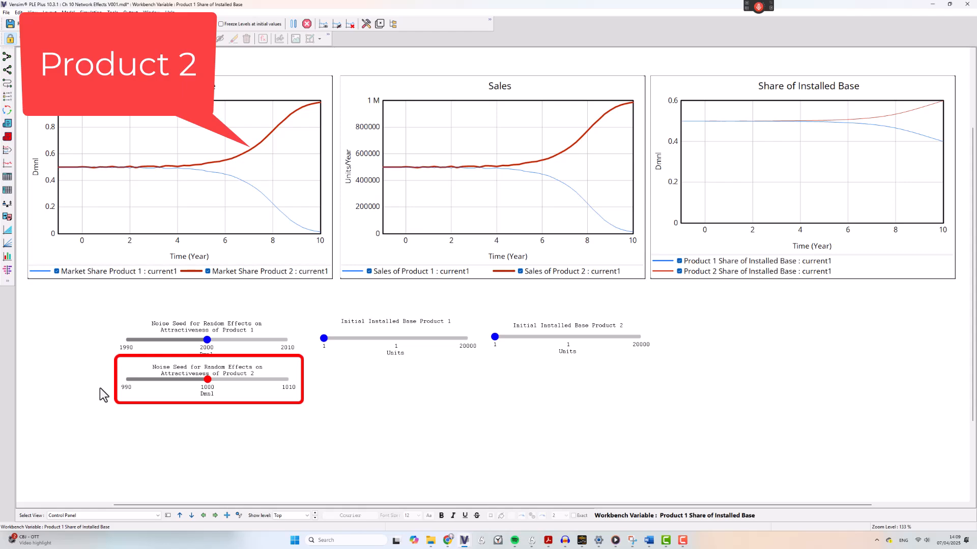